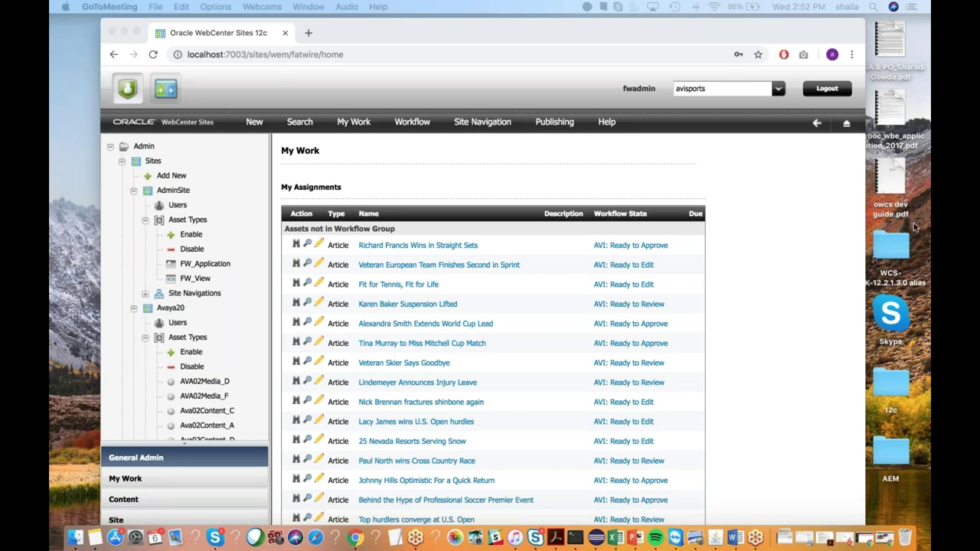
Choose avisports as the working site, glance at the contributor interface, and return to admin
{"action": "left_click", "coordinate": [779, 91]}
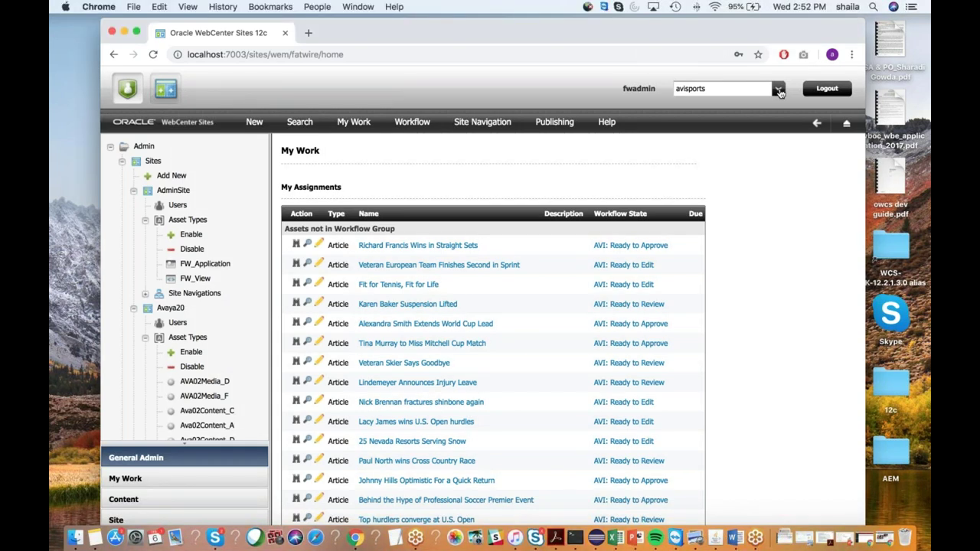
{"action": "left_click", "coordinate": [779, 91]}
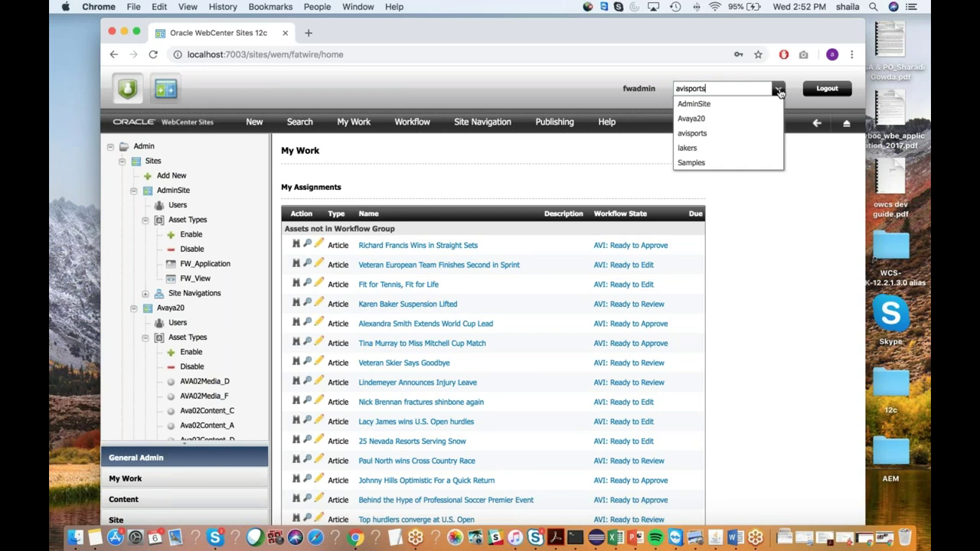
{"action": "left_click", "coordinate": [734, 133]}
{"action": "left_click", "coordinate": [165, 90]}
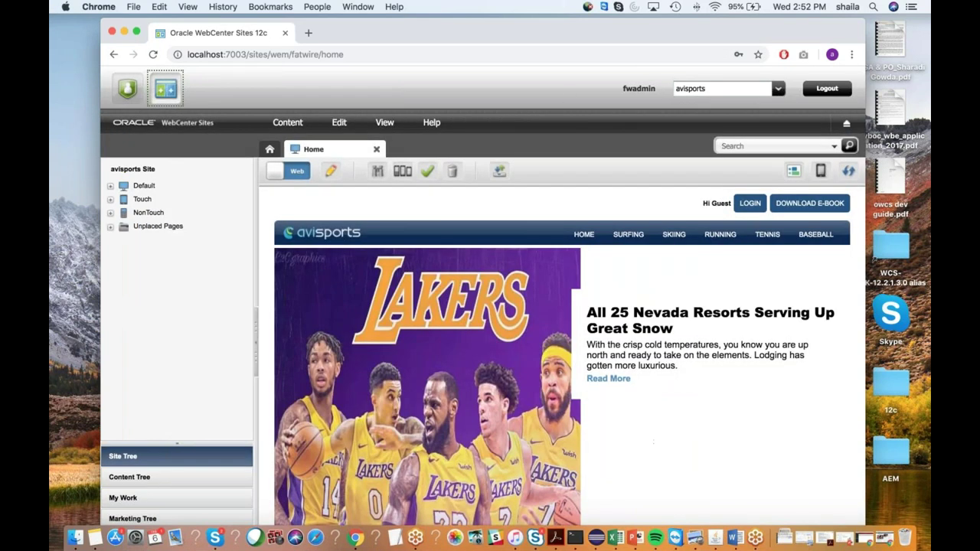
{"action": "left_click", "coordinate": [123, 95]}
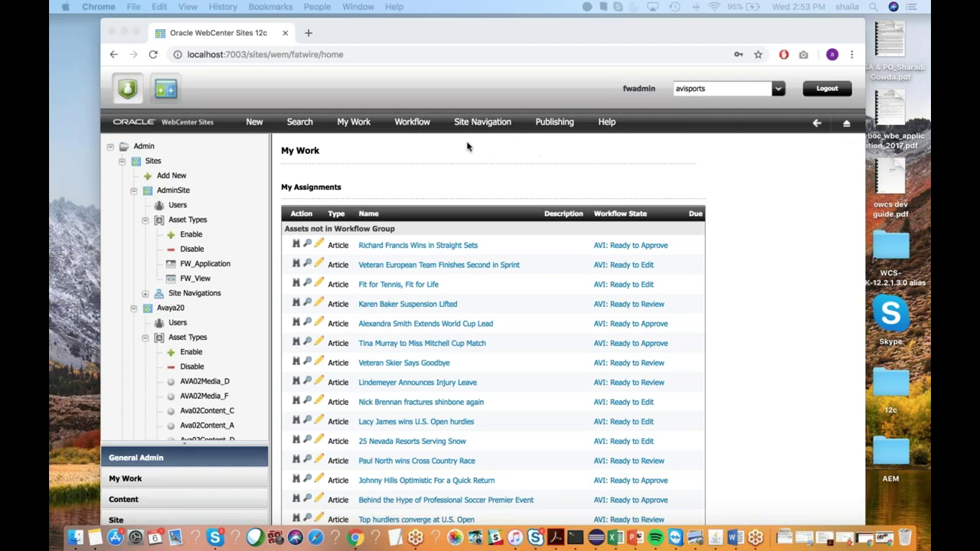
Open avisports from the Sites list and start a Site Launcher copy of it
{"action": "left_click", "coordinate": [151, 162]}
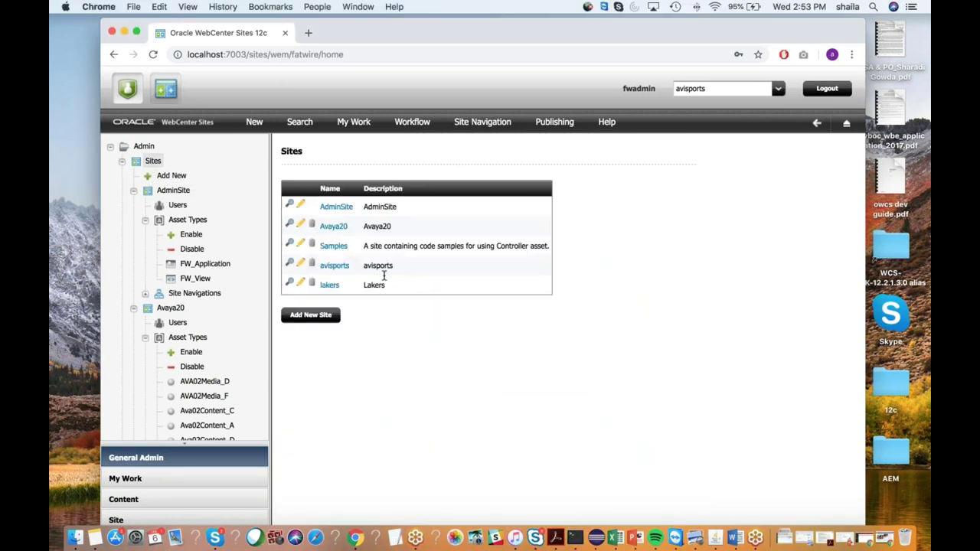
{"action": "left_click", "coordinate": [337, 266]}
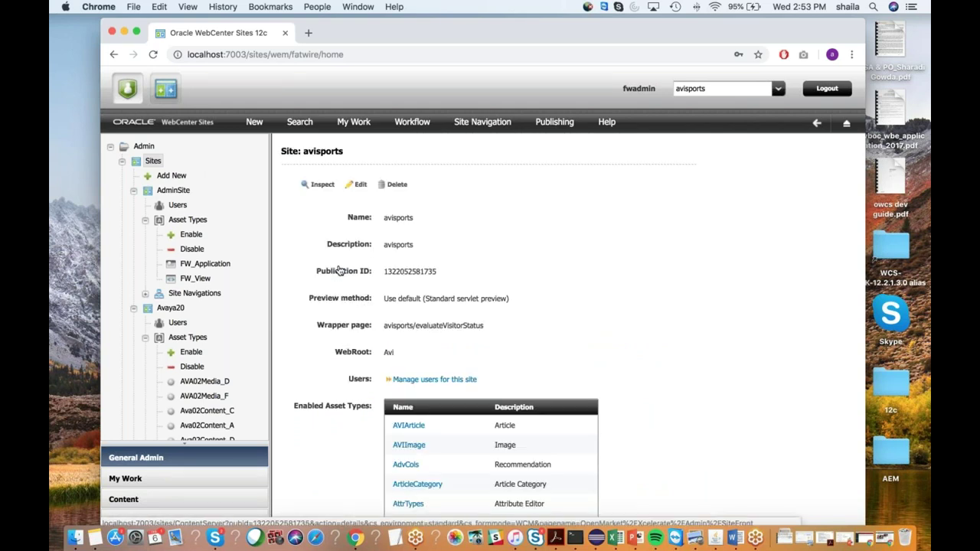
{"action": "scroll", "coordinate": [700, 361], "scroll_direction": "down", "scroll_amount": 3}
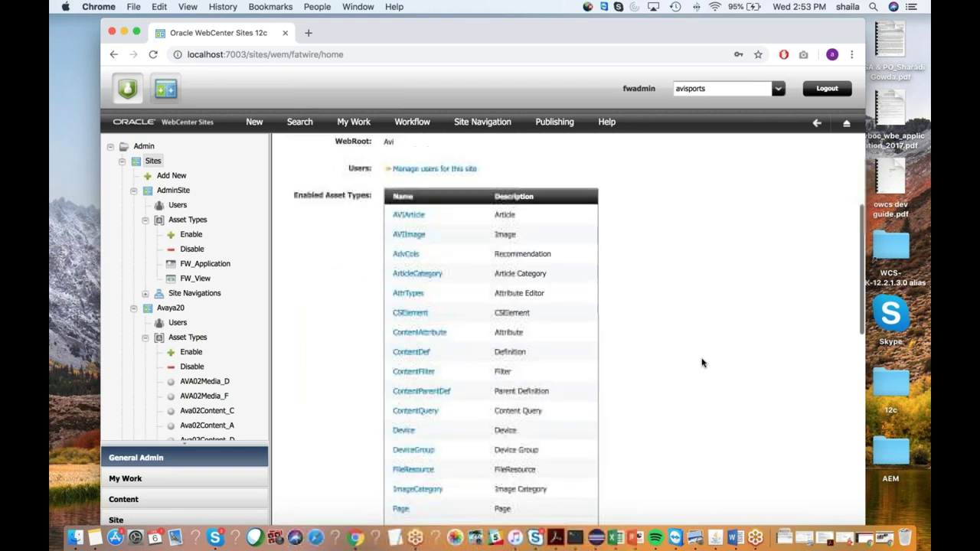
{"action": "scroll", "coordinate": [702, 363], "scroll_direction": "down", "scroll_amount": 5}
{"action": "scroll", "coordinate": [702, 362], "scroll_direction": "down", "scroll_amount": 3}
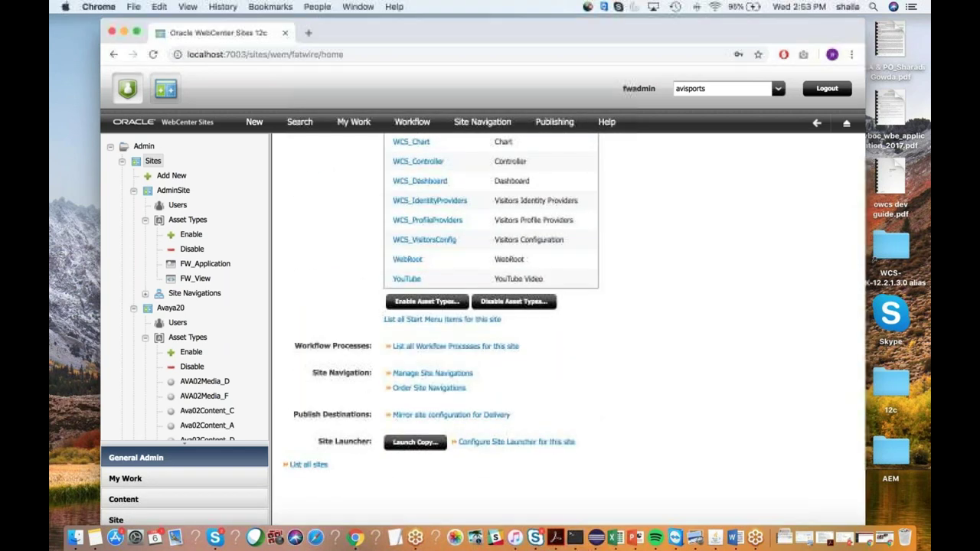
{"action": "left_click_drag", "start_coordinate": [312, 442], "coordinate": [351, 442]}
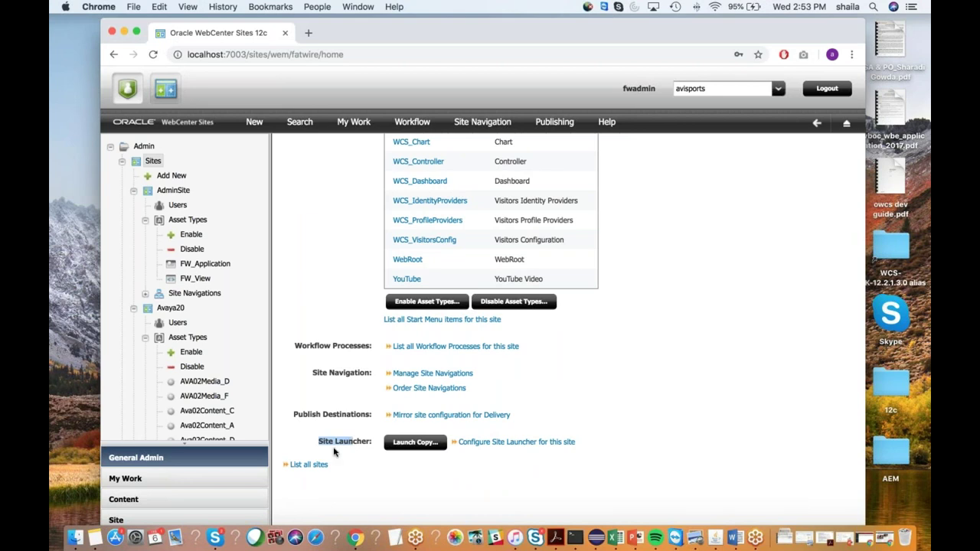
{"action": "left_click", "coordinate": [356, 437]}
{"action": "scroll", "coordinate": [356, 436], "scroll_direction": "up", "scroll_amount": 1}
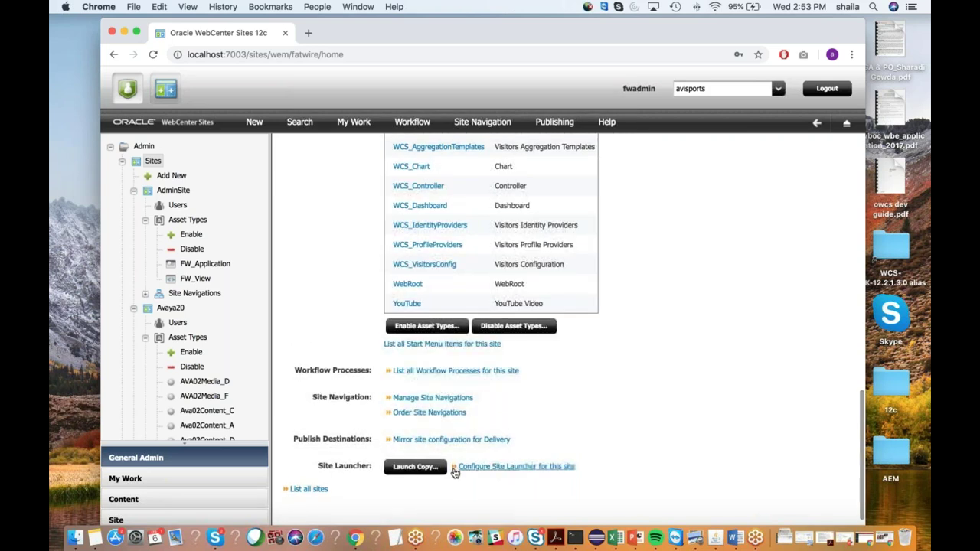
{"action": "left_click", "coordinate": [438, 470]}
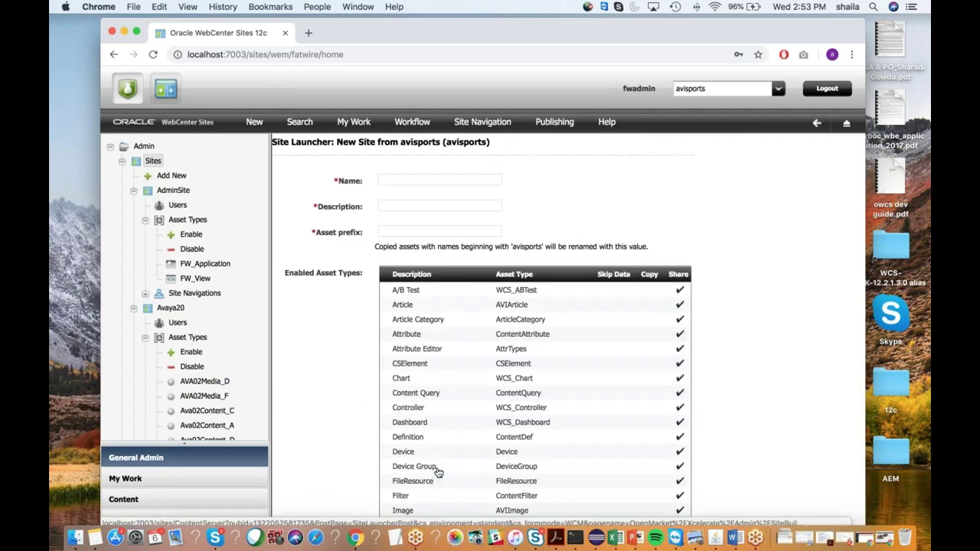
Enter 'AVI sports 2' as name and description, and 'AviSports2' as the asset prefix
{"action": "left_click", "coordinate": [421, 179]}
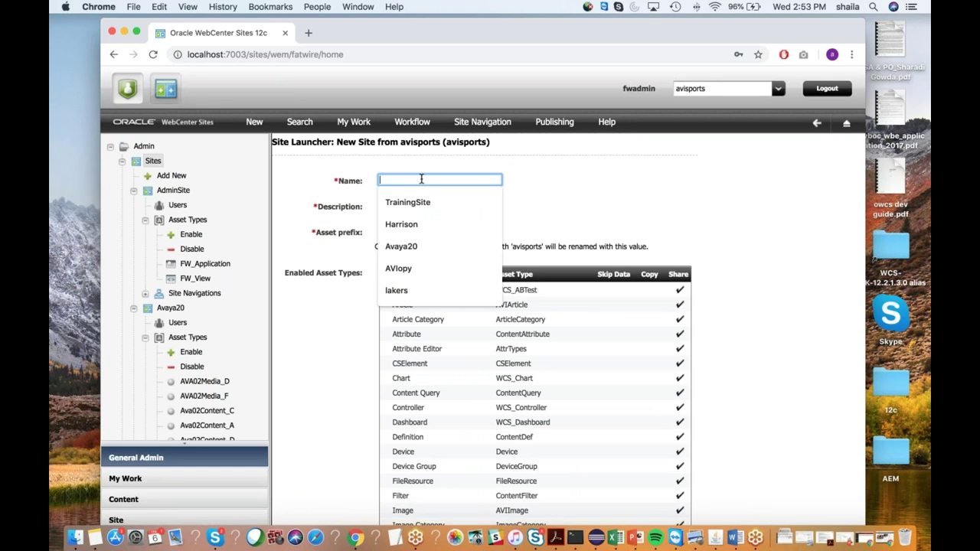
{"action": "type", "text": "AVI"}
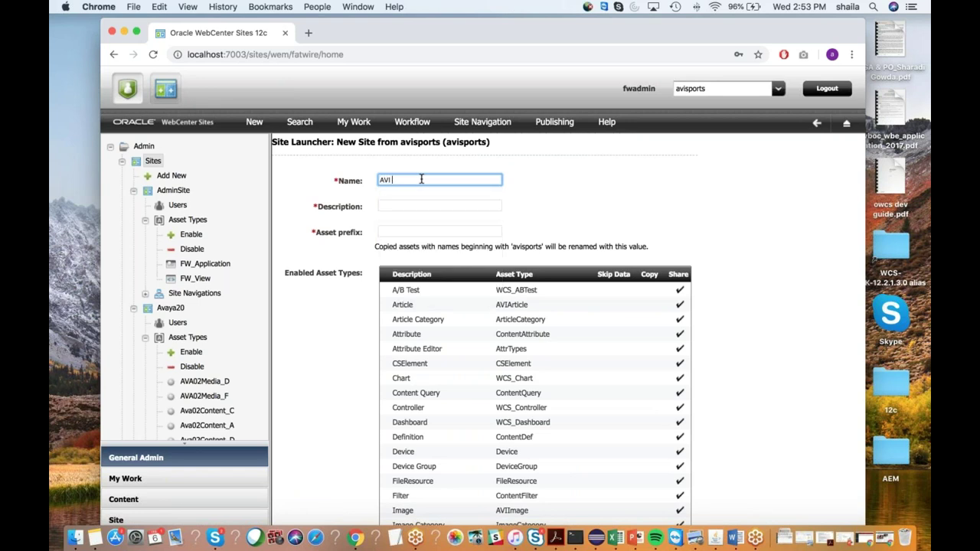
{"action": "type", "text": " sports 2"}
{"action": "key", "text": "Tab"}
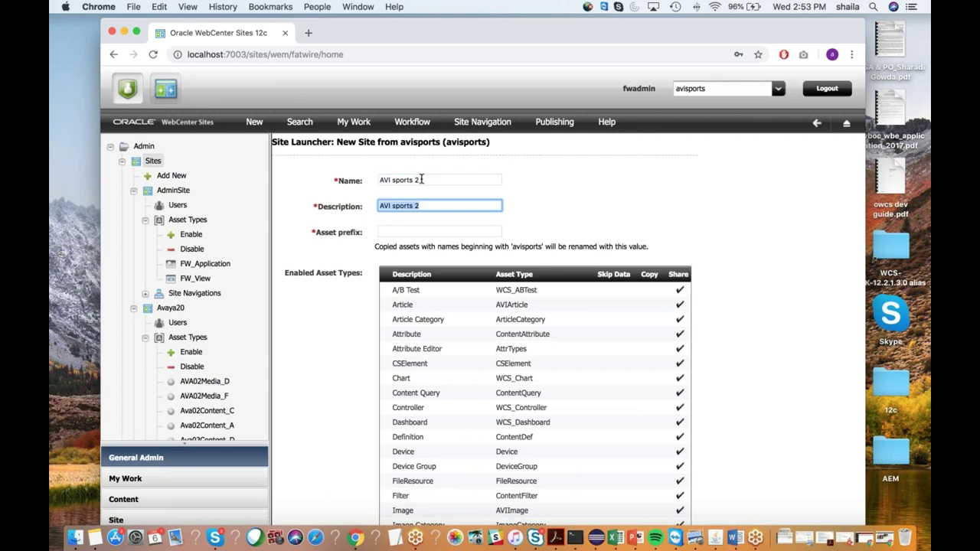
{"action": "key", "text": "Tab"}
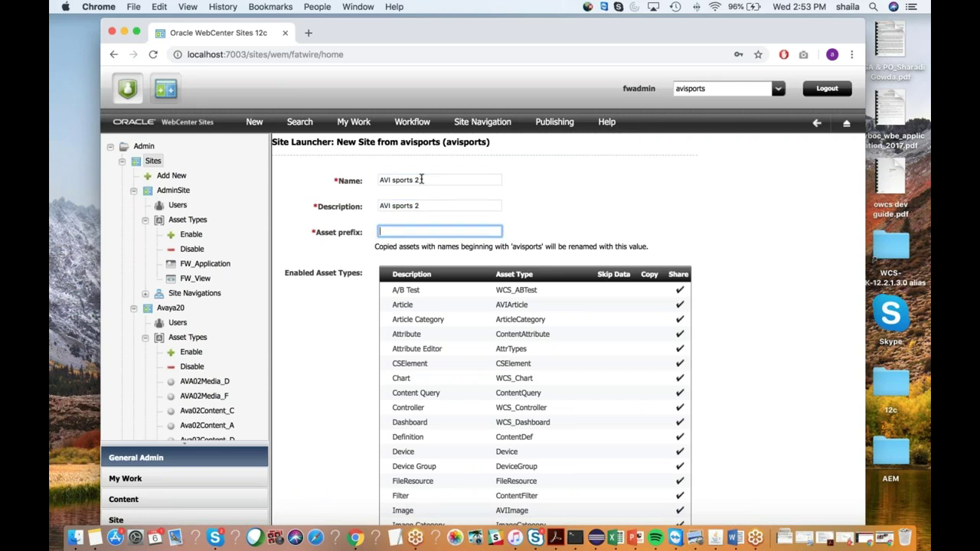
{"action": "type", "text": "AviSp"}
{"action": "type", "text": "orts2"}
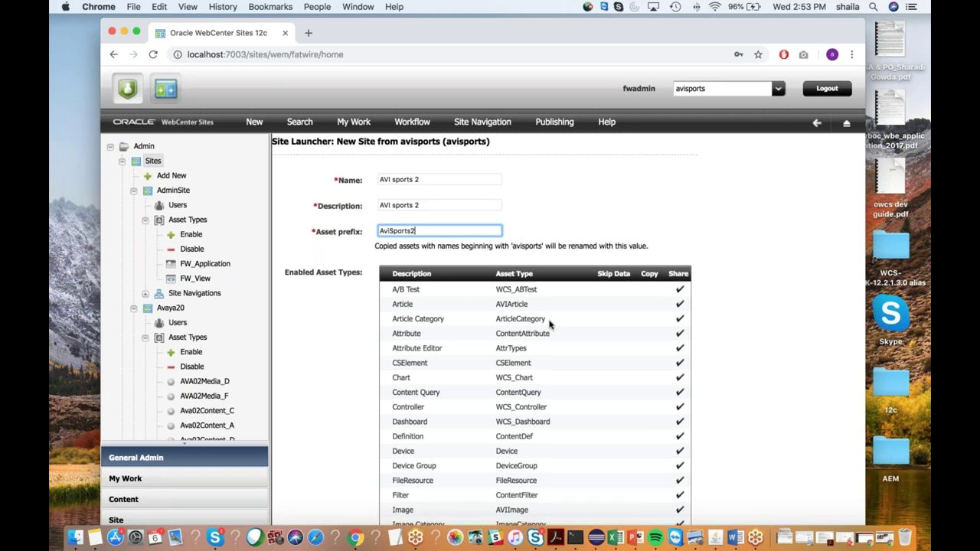
Review the rest of the Site Launcher form and submit the new site
{"action": "scroll", "coordinate": [549, 325], "scroll_direction": "down", "scroll_amount": 5}
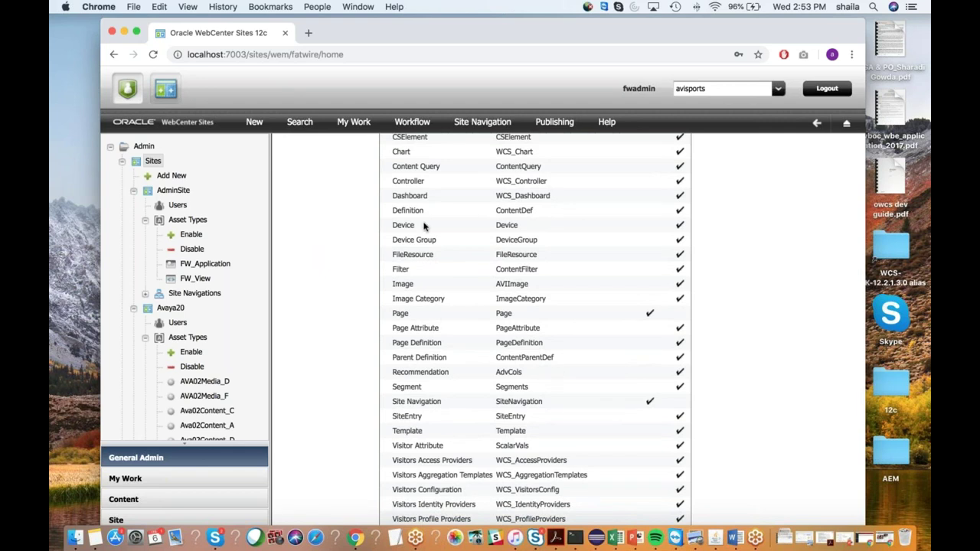
{"action": "scroll", "coordinate": [501, 335], "scroll_direction": "up", "scroll_amount": 3}
{"action": "scroll", "coordinate": [501, 336], "scroll_direction": "up", "scroll_amount": 1}
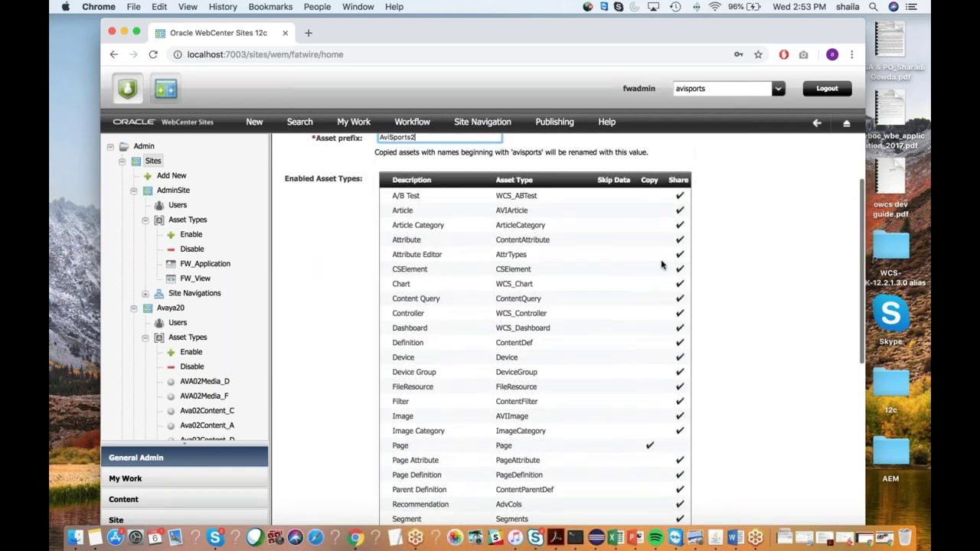
{"action": "scroll", "coordinate": [657, 332], "scroll_direction": "down", "scroll_amount": 6}
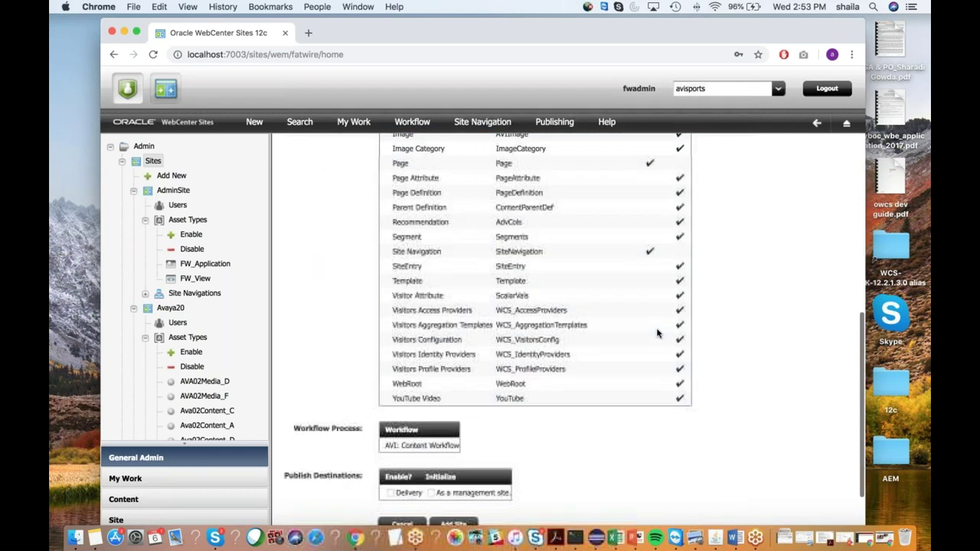
{"action": "scroll", "coordinate": [656, 332], "scroll_direction": "down", "scroll_amount": 2}
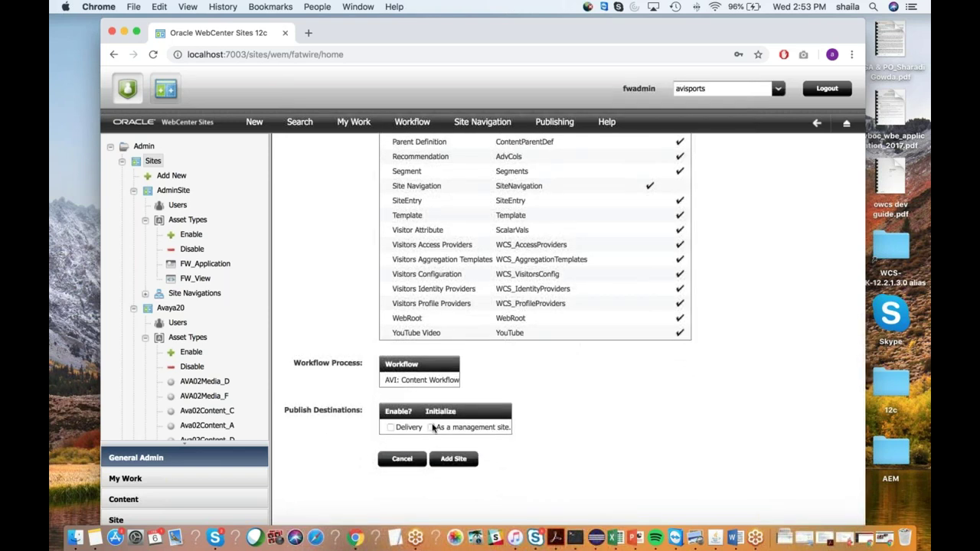
{"action": "left_click_drag", "start_coordinate": [281, 410], "coordinate": [363, 410]}
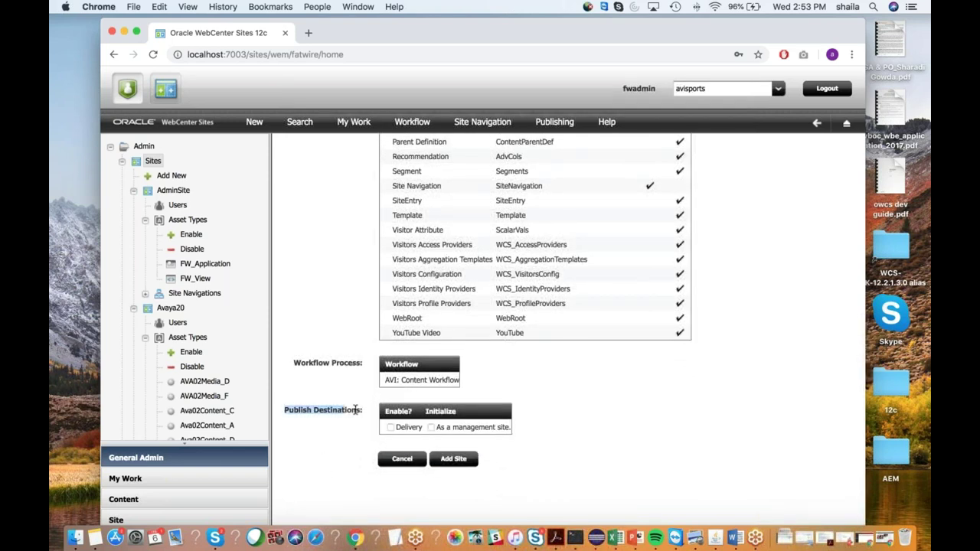
{"action": "left_click", "coordinate": [464, 459]}
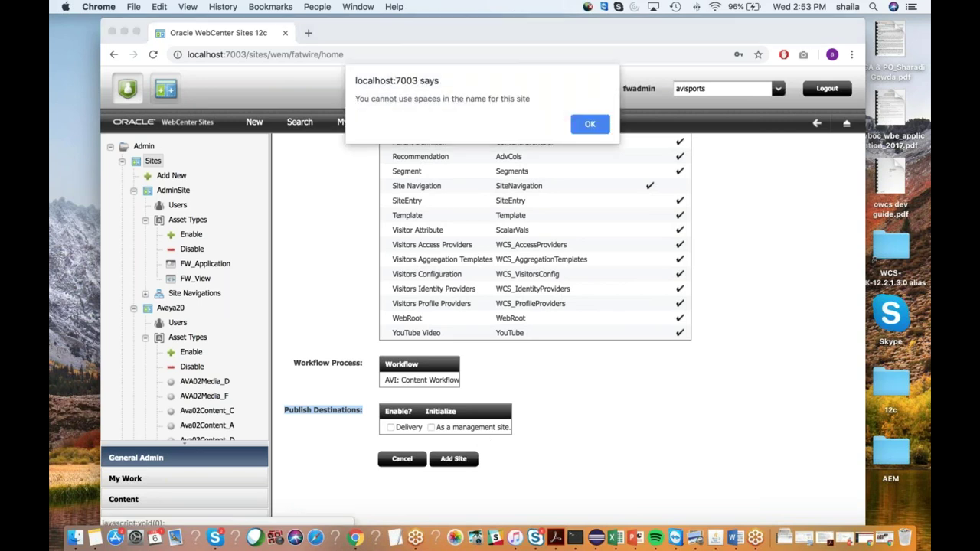
Dismiss the spaces warning, change name and description to AVIsports2, and add the site
{"action": "left_click", "coordinate": [591, 125]}
{"action": "left_click", "coordinate": [395, 205]}
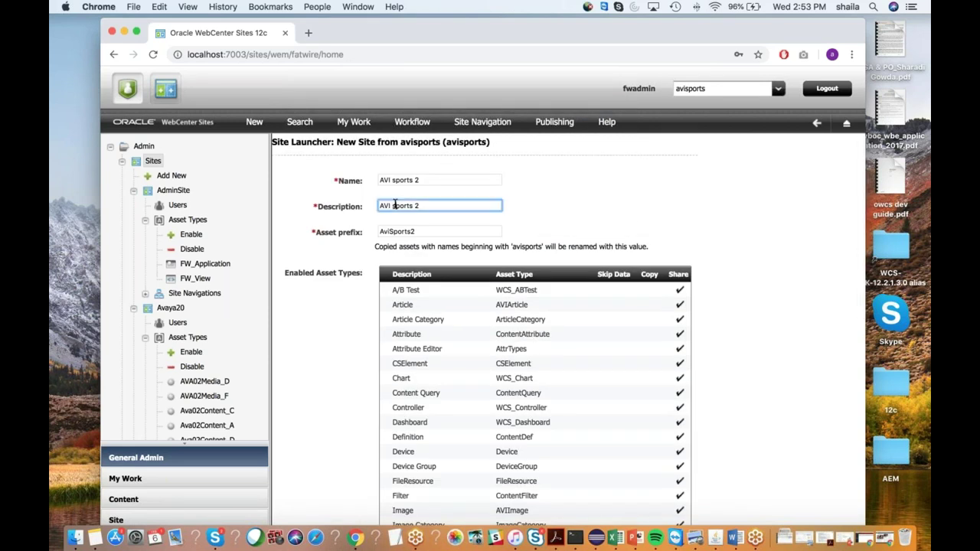
{"action": "key", "text": "BackSpace"}
{"action": "left_click", "coordinate": [394, 180]}
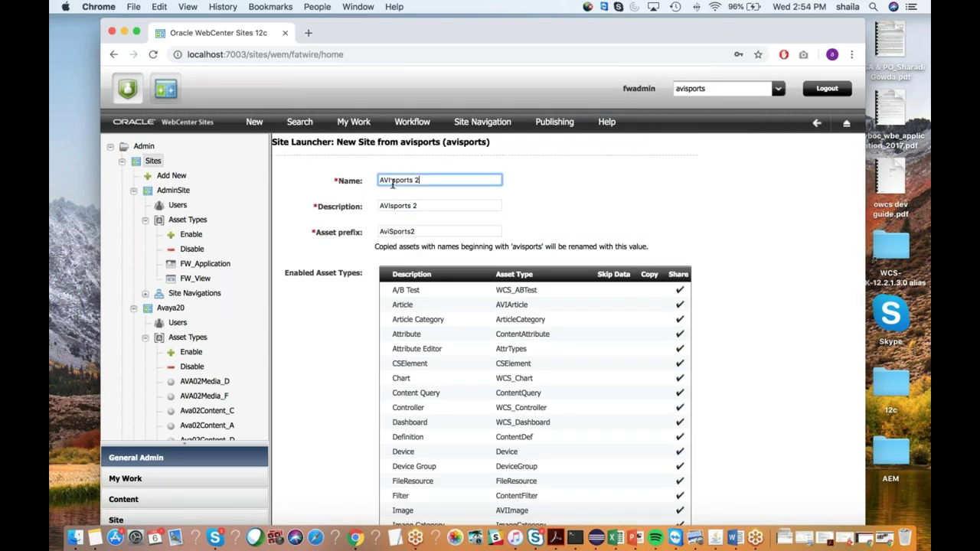
{"action": "key", "text": "BackSpace"}
{"action": "key", "text": "BackSpace"}
{"action": "key", "text": "BackSpace"}
{"action": "type", "text": "2"}
{"action": "key", "text": "Left"}
{"action": "key", "text": "Left"}
{"action": "key", "text": "Left"}
{"action": "key", "text": "Left"}
{"action": "key", "text": "BackSpace"}
{"action": "left_click", "coordinate": [415, 205]}
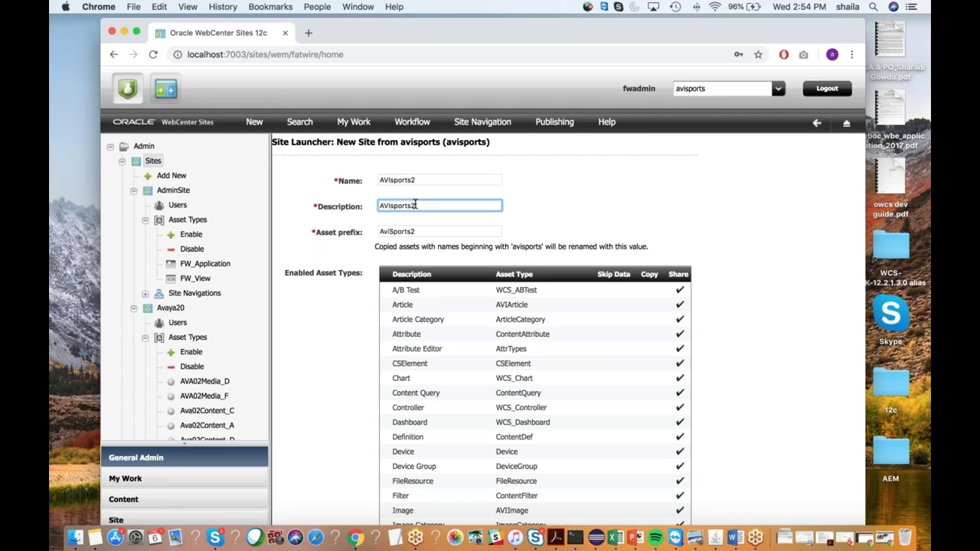
{"action": "scroll", "coordinate": [429, 345], "scroll_direction": "down", "scroll_amount": 10}
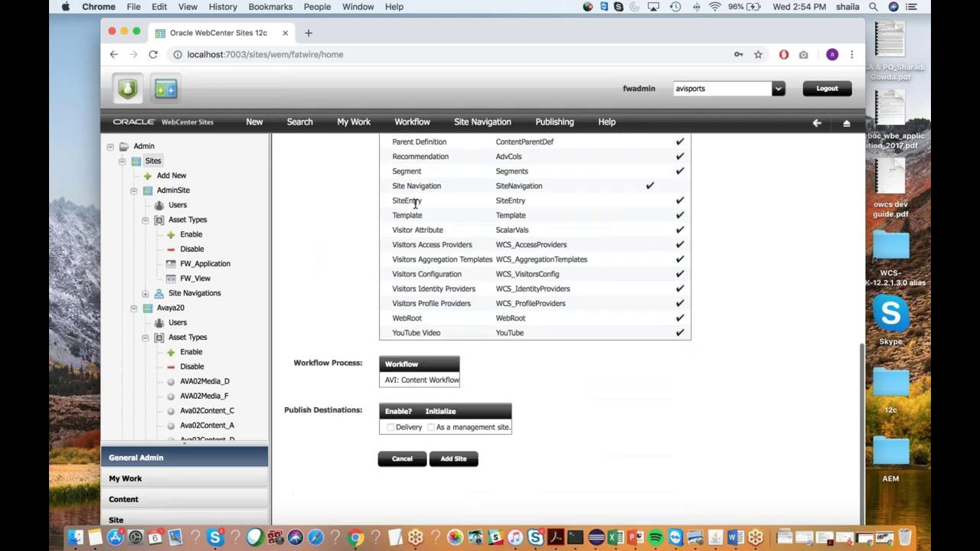
{"action": "left_click", "coordinate": [434, 462]}
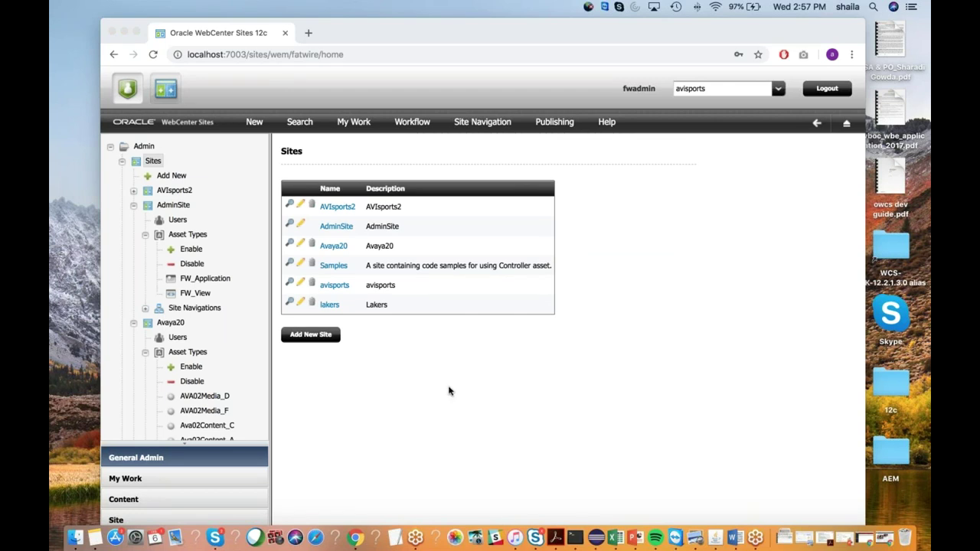
Open AVIsports2's user management and bring up fwadmin's role details
{"action": "left_click", "coordinate": [153, 162]}
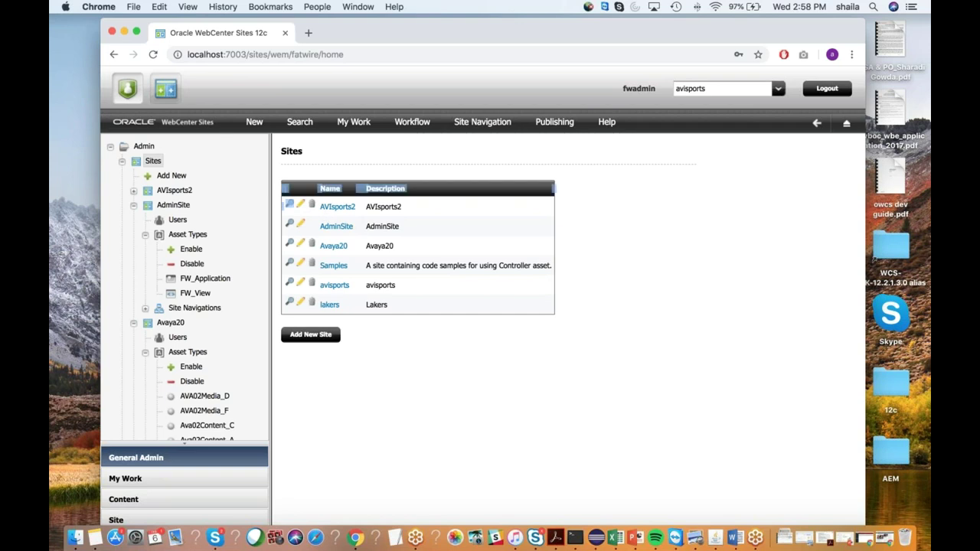
{"action": "left_click_drag", "start_coordinate": [282, 197], "coordinate": [419, 212]}
{"action": "left_click", "coordinate": [449, 212]}
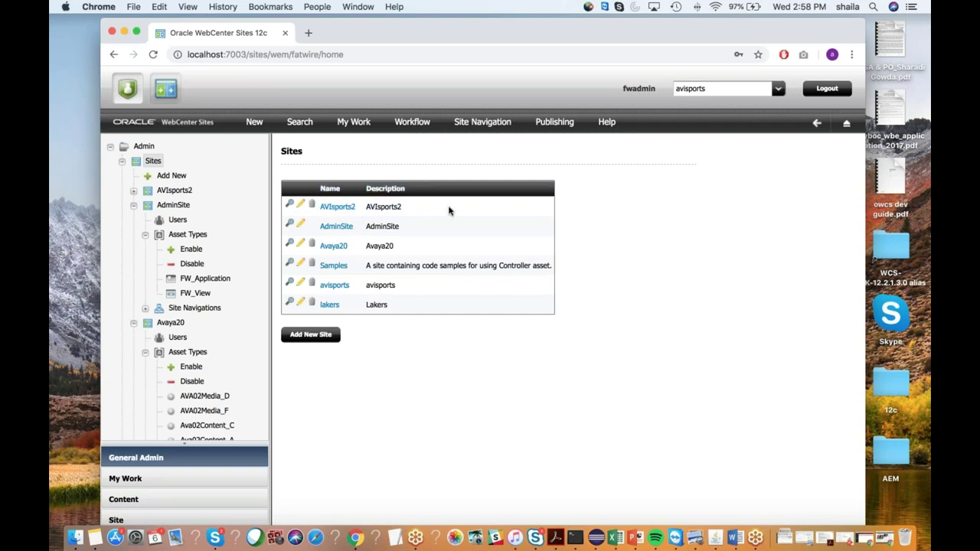
{"action": "left_click", "coordinate": [343, 213]}
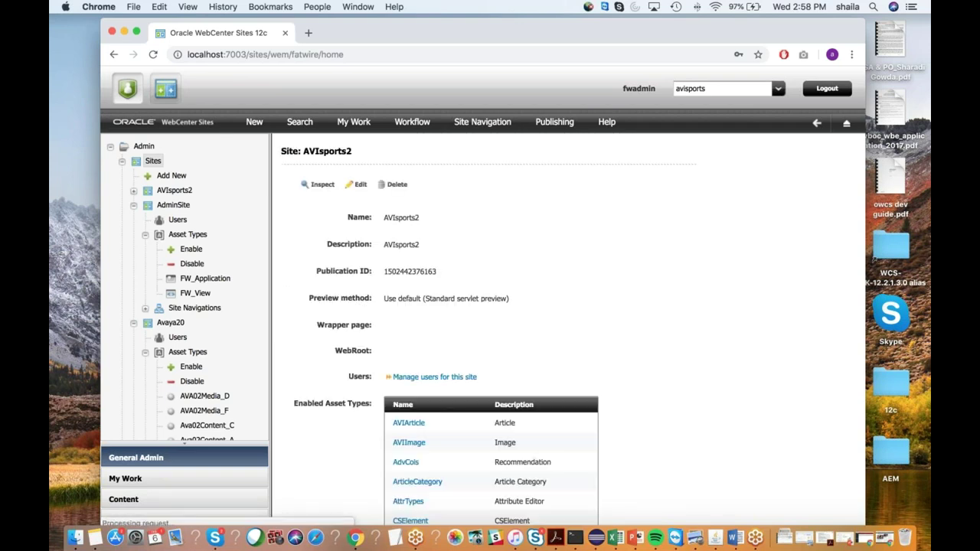
{"action": "left_click", "coordinate": [447, 378]}
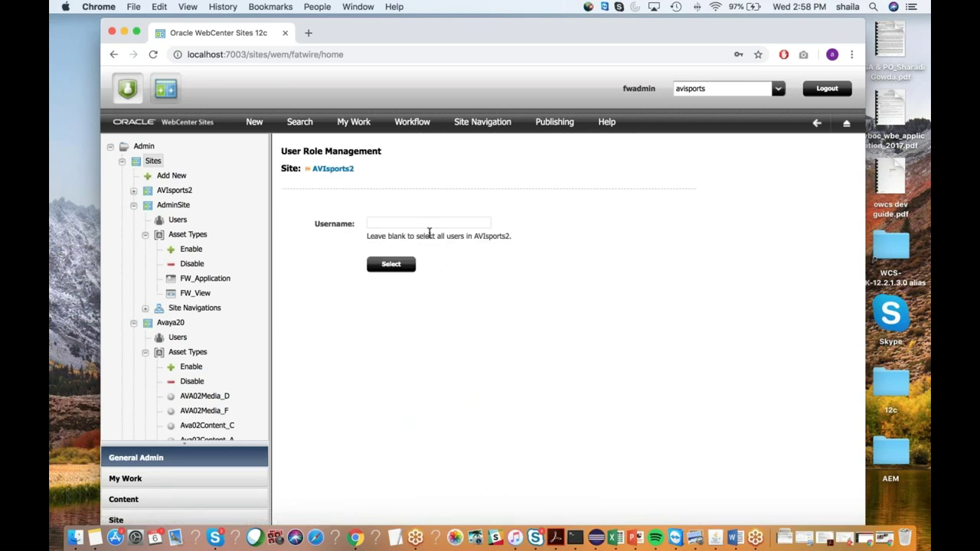
{"action": "left_click", "coordinate": [428, 223]}
{"action": "left_click", "coordinate": [411, 245]}
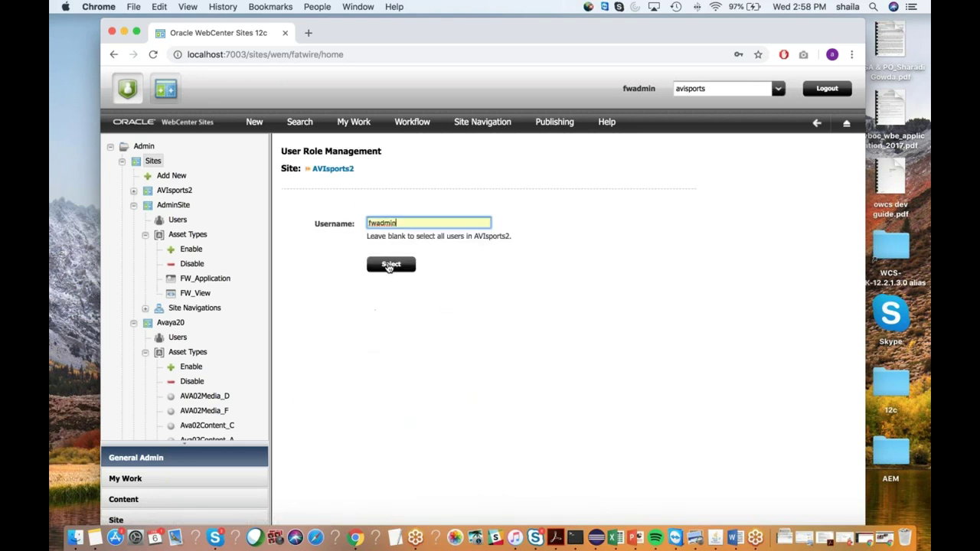
{"action": "left_click", "coordinate": [391, 264]}
{"action": "left_click", "coordinate": [429, 247]}
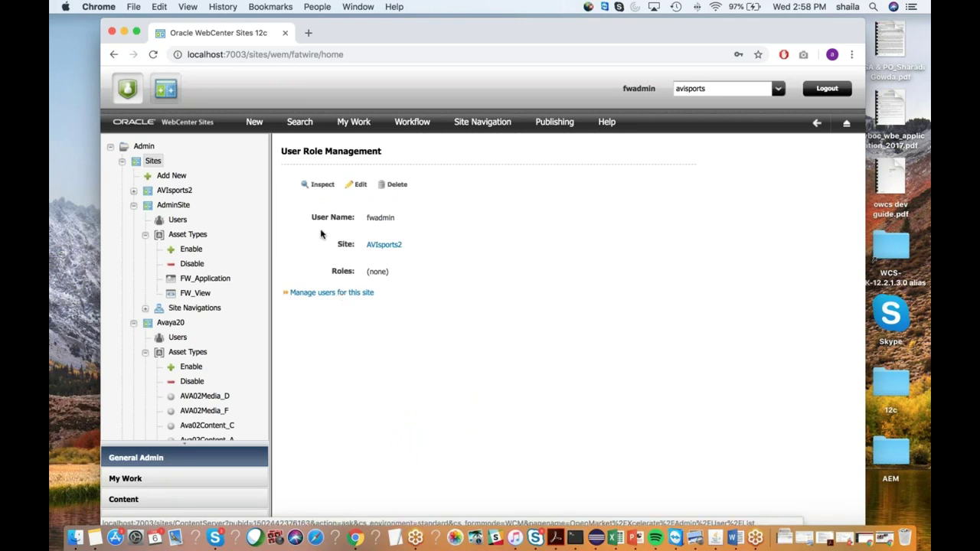
Give fwadmin every role from AdvancedUser through Writer and save
{"action": "left_click", "coordinate": [358, 185]}
{"action": "left_click", "coordinate": [404, 251]}
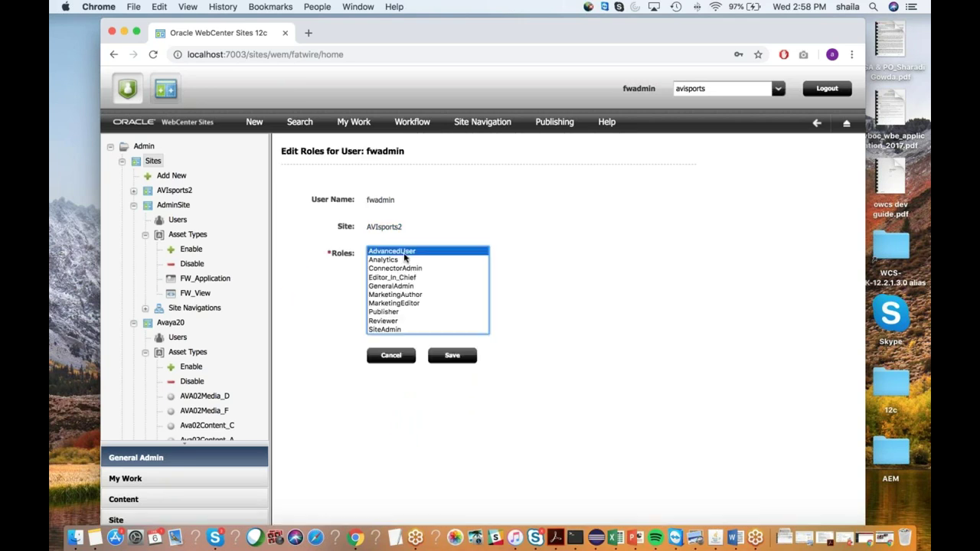
{"action": "scroll", "coordinate": [406, 310], "scroll_direction": "down", "scroll_amount": 1}
{"action": "left_click", "coordinate": [372, 330], "text": "shift"}
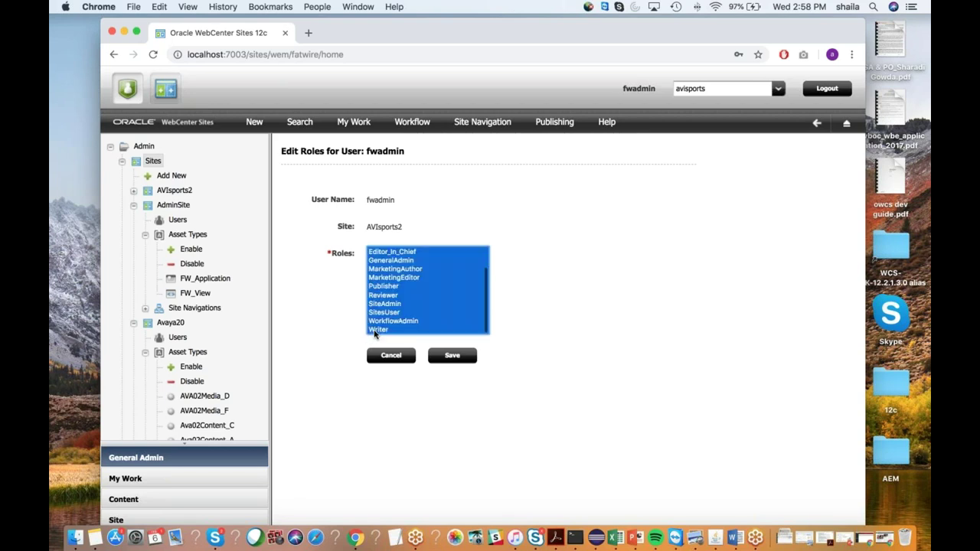
{"action": "left_click", "coordinate": [449, 358]}
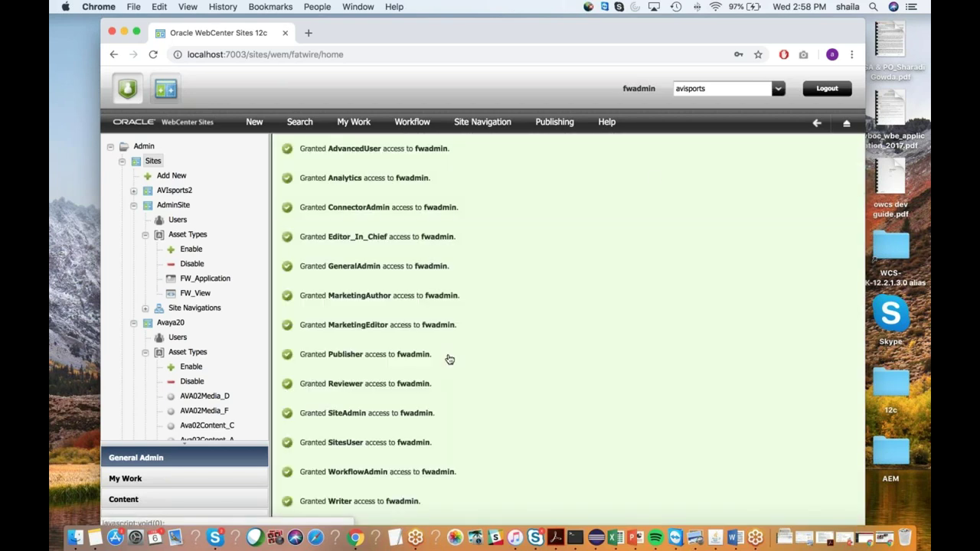
Log out, log back in as fwadmin, and open AVIsports2 in the contributor interface
{"action": "left_click", "coordinate": [815, 91]}
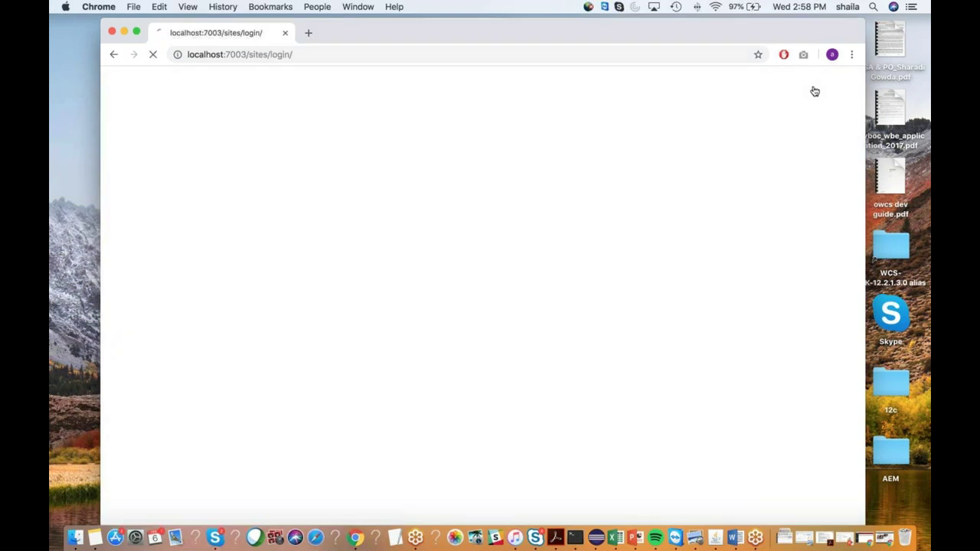
{"action": "left_click", "coordinate": [534, 320]}
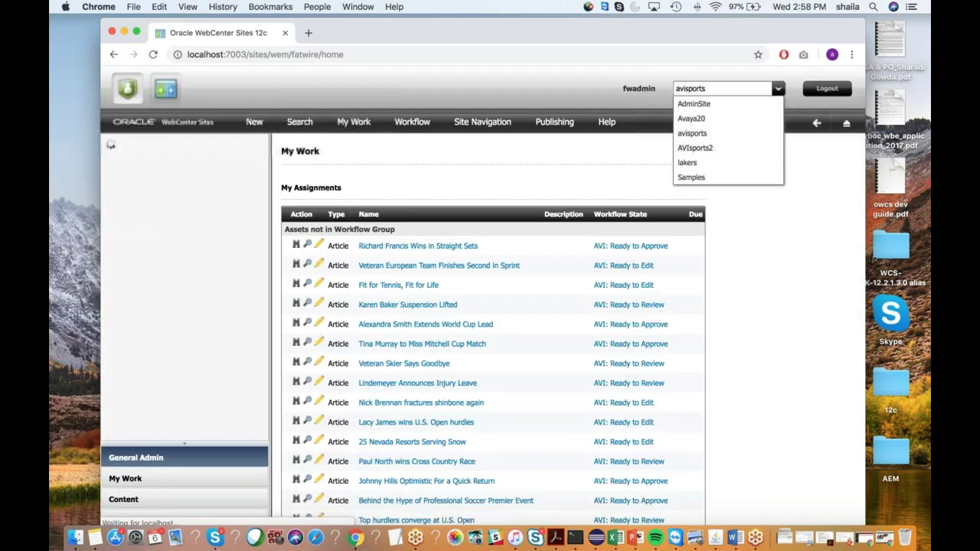
{"action": "left_click", "coordinate": [705, 148]}
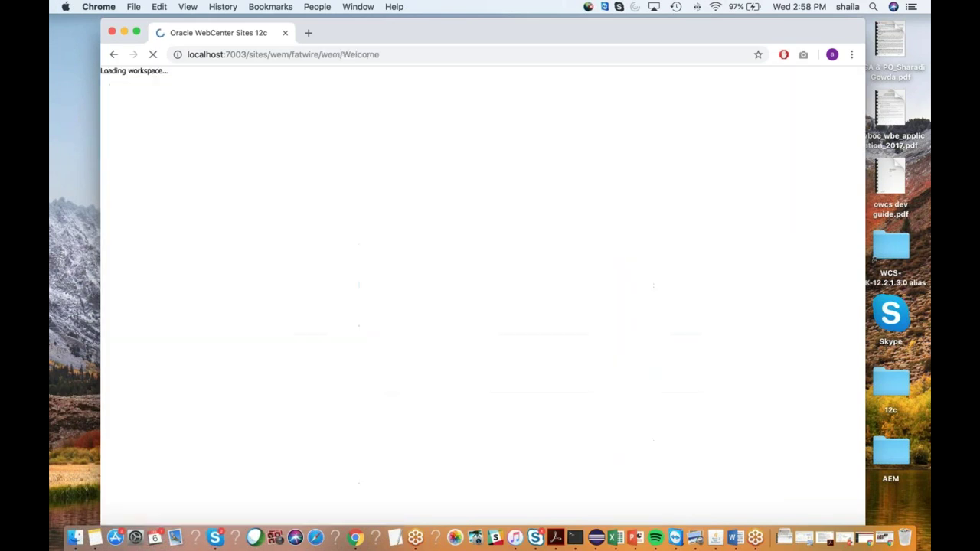
{"action": "left_click", "coordinate": [494, 294]}
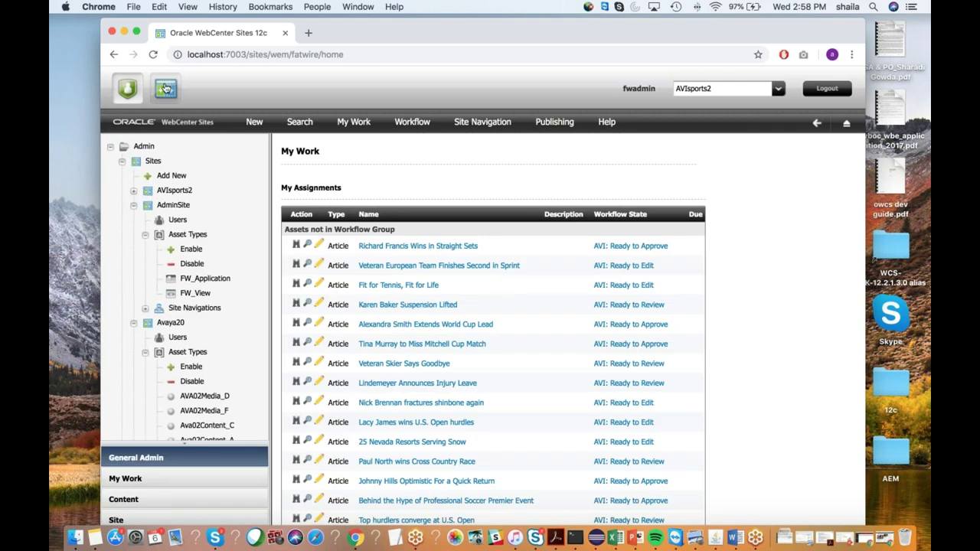
{"action": "left_click", "coordinate": [165, 89]}
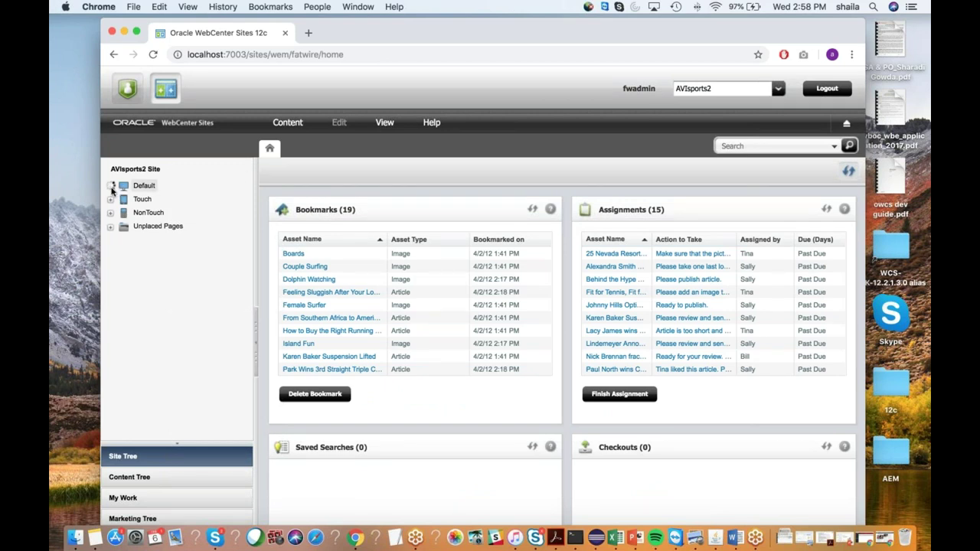
Expand Default in the Site Tree, open the Home page, and scroll to its banner fields
{"action": "left_click", "coordinate": [111, 187]}
{"action": "double_click", "coordinate": [149, 200]}
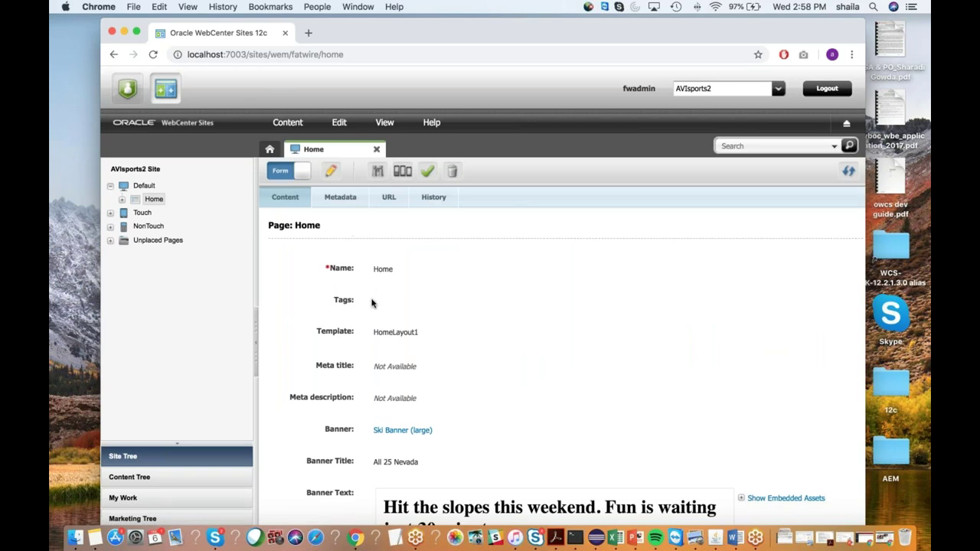
{"action": "scroll", "coordinate": [371, 303], "scroll_direction": "down", "scroll_amount": 5}
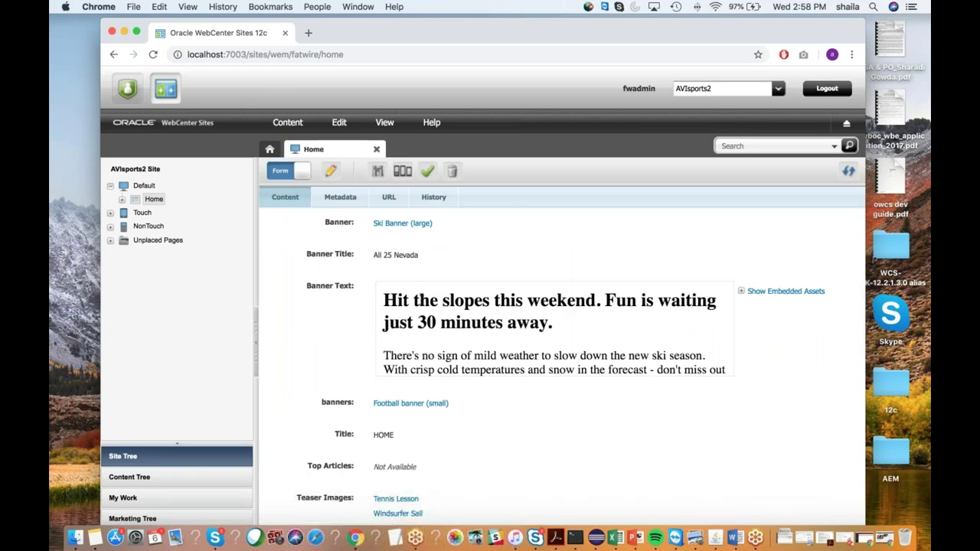